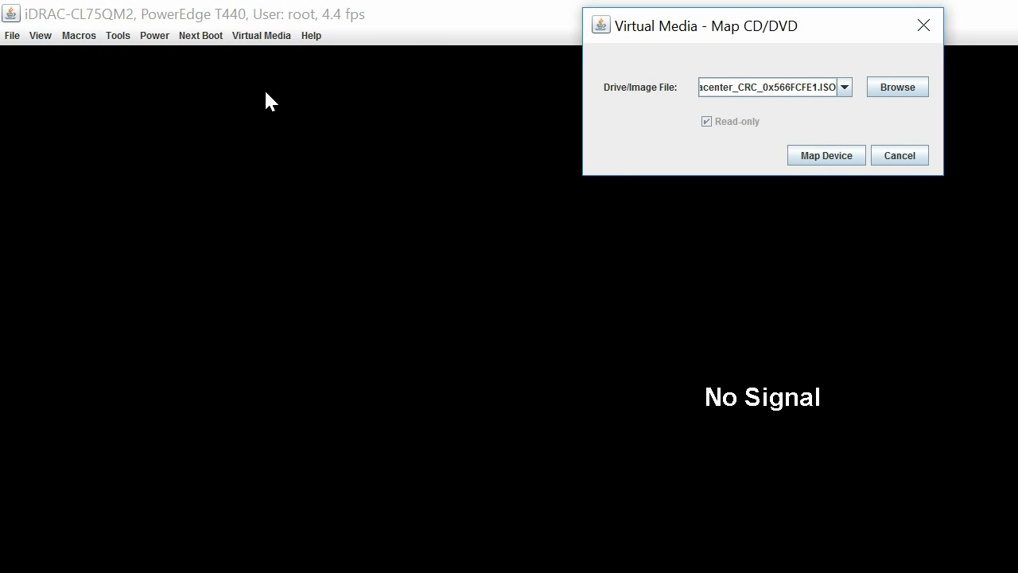
- Browse for the Windows Server 2019 ISO file to map as the virtual CD/DVD
left_click(902, 92)
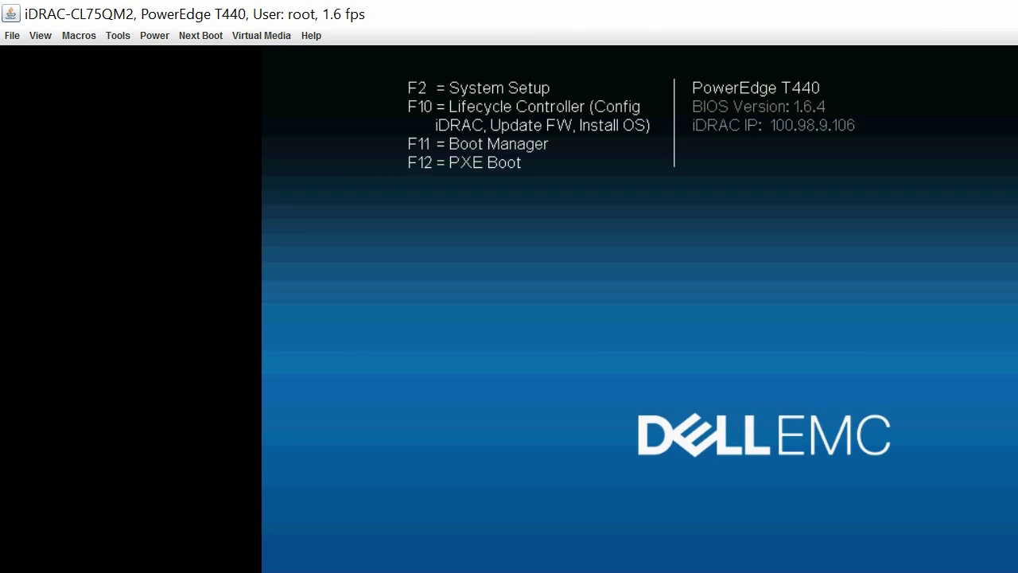
- Enter System Setup with F2 and go to the UEFI Boot Sequence under System BIOS Boot Settings
key("F2")
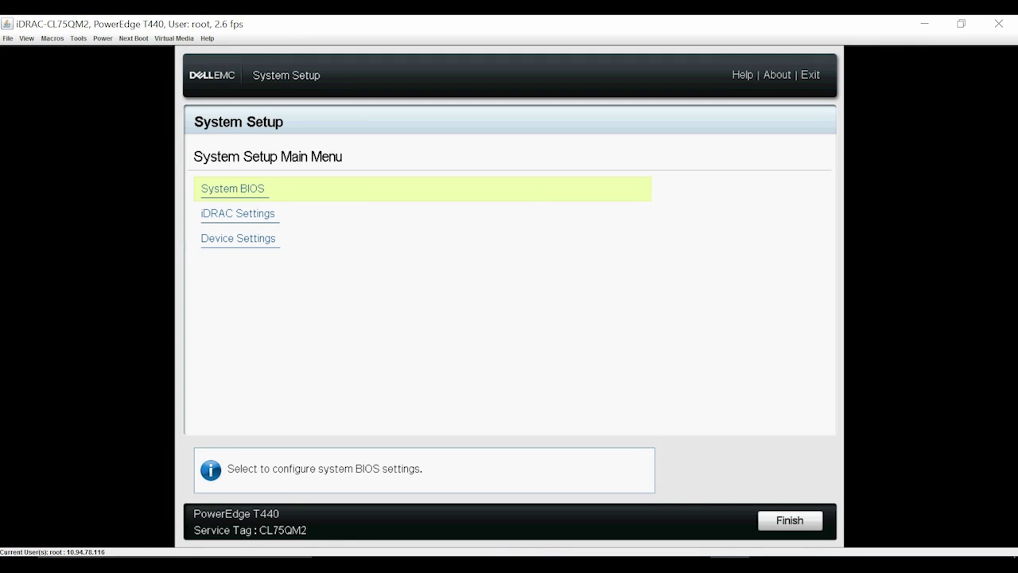
key("Return")
key("Down")
key("Down")
key("Down")
key("Down")
key("Down")
key("Return")
key("Down")
key("Down")
key("Down")
key("Down")
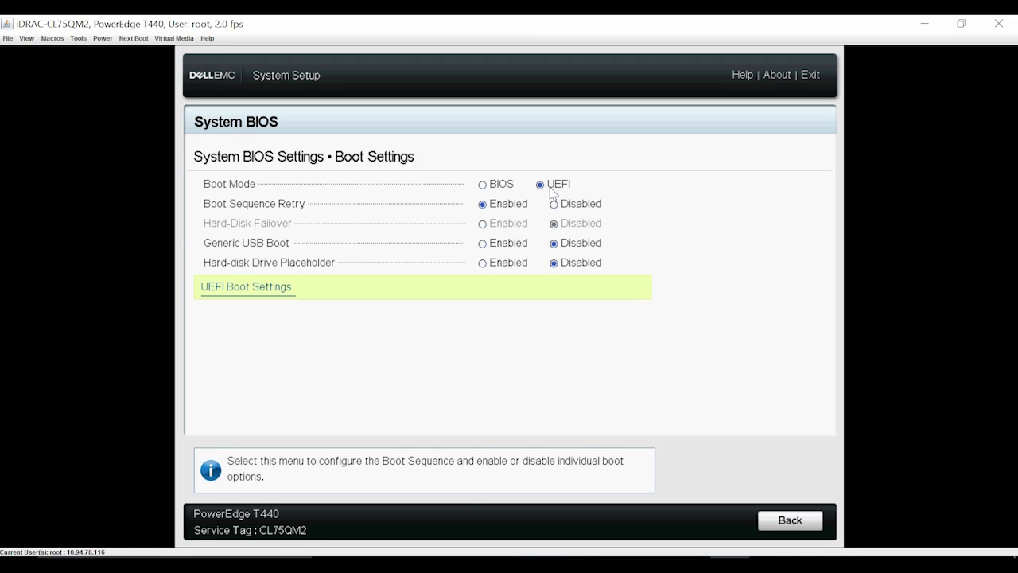
left_click(266, 291)
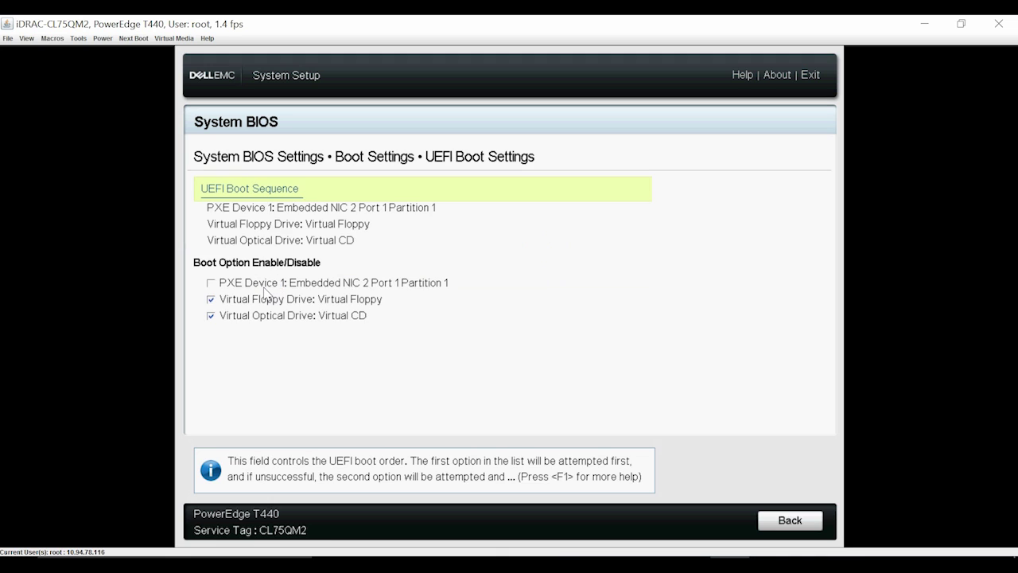
left_click(261, 195)
- Move Virtual Optical Drive to the top of the UEFI boot order and save the BIOS changes
left_click(460, 316)
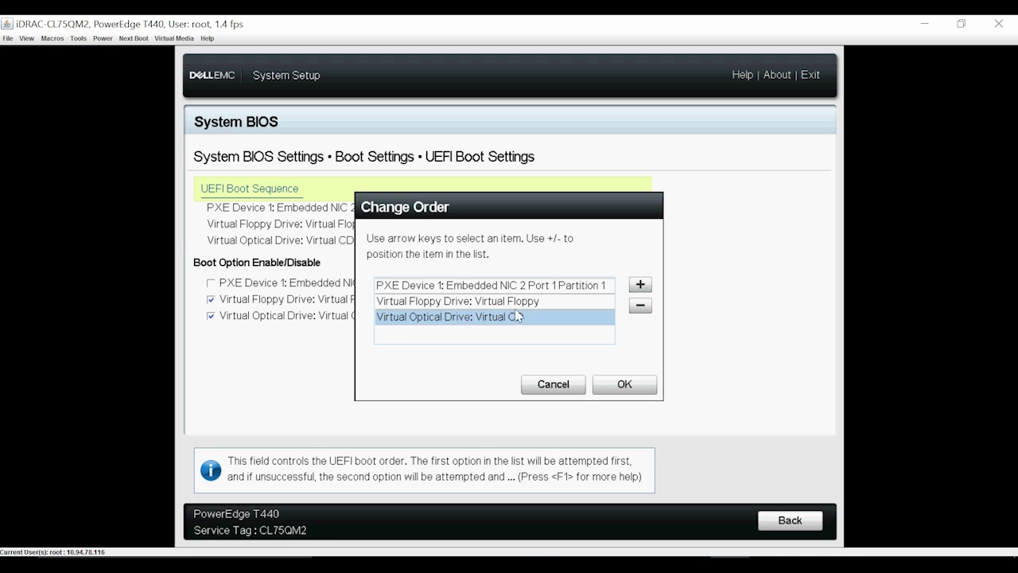
left_click(642, 285)
left_click(642, 285)
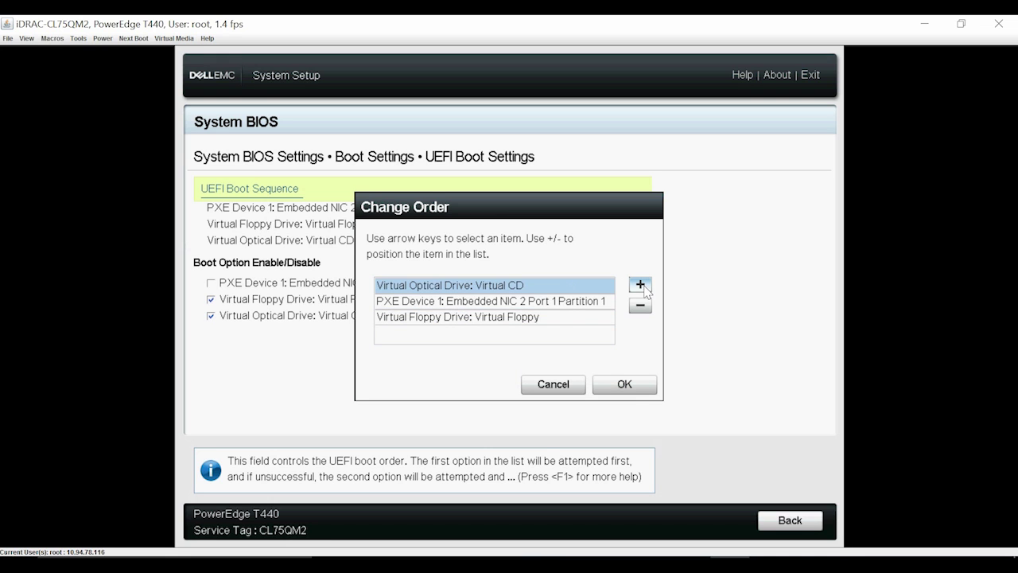
left_click(626, 388)
left_click(787, 520)
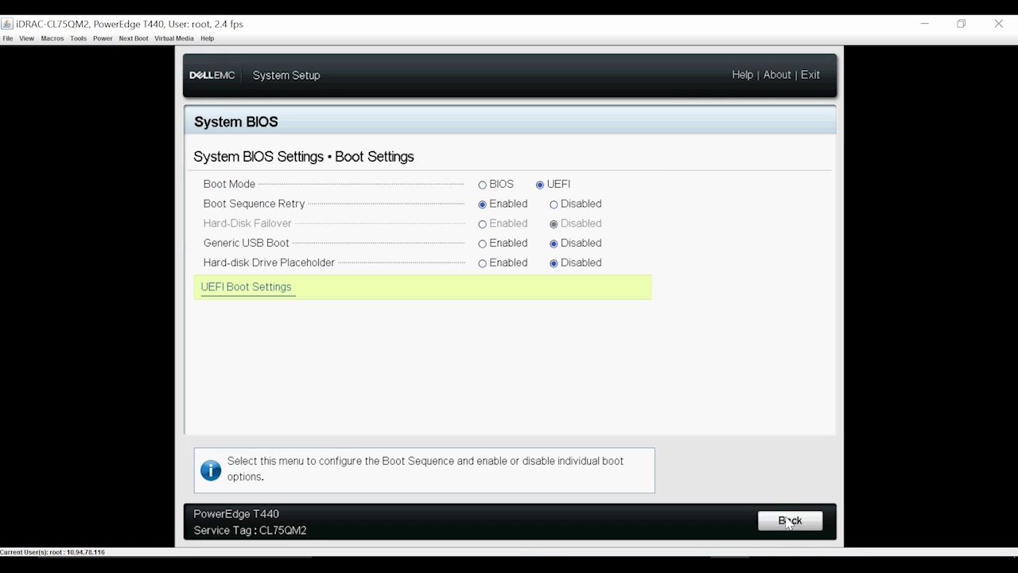
left_click(787, 520)
left_click(788, 521)
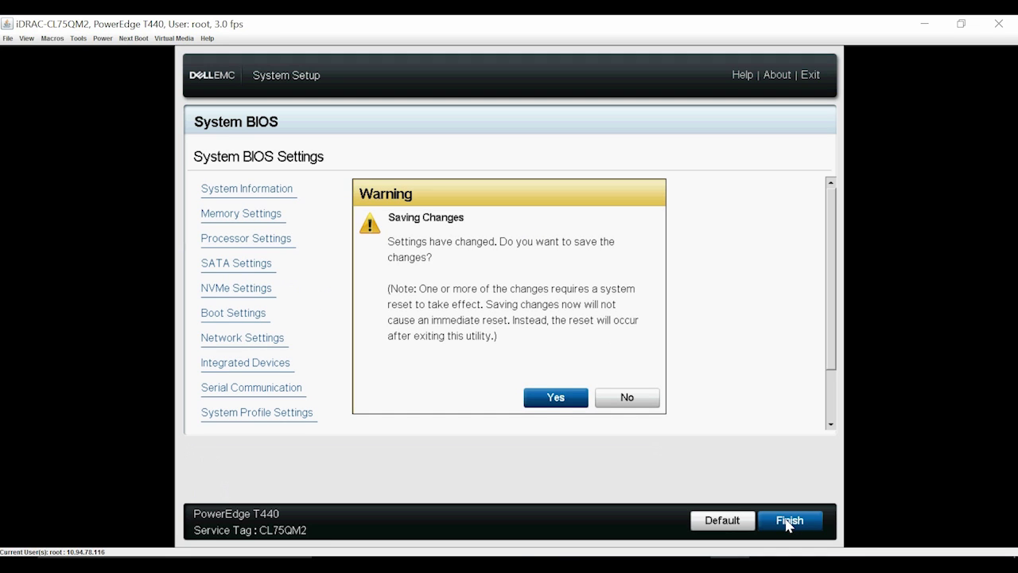
left_click(553, 402)
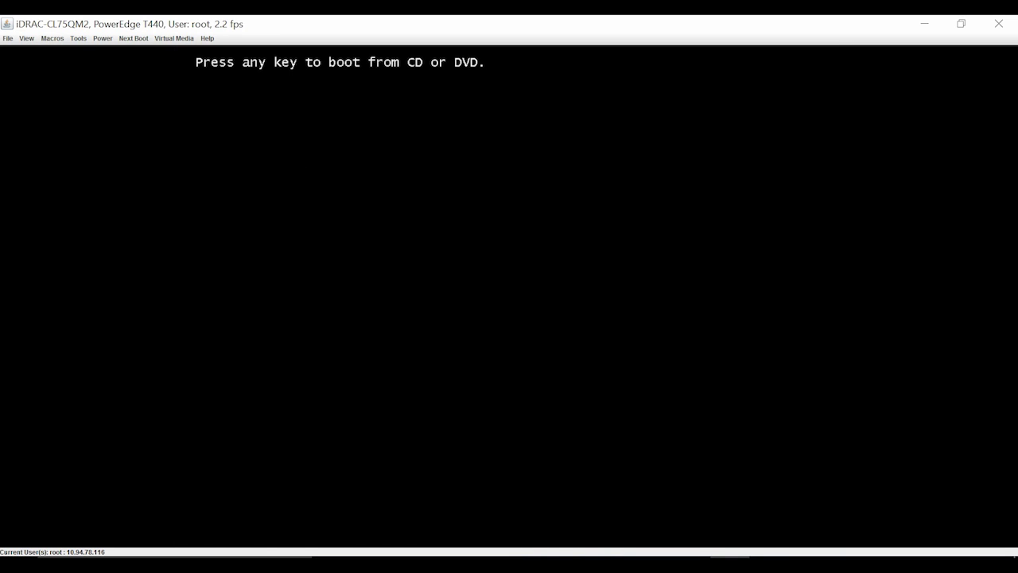
- Press a key at the 'boot from CD or DVD' prompt to load Windows Setup
key("Return")
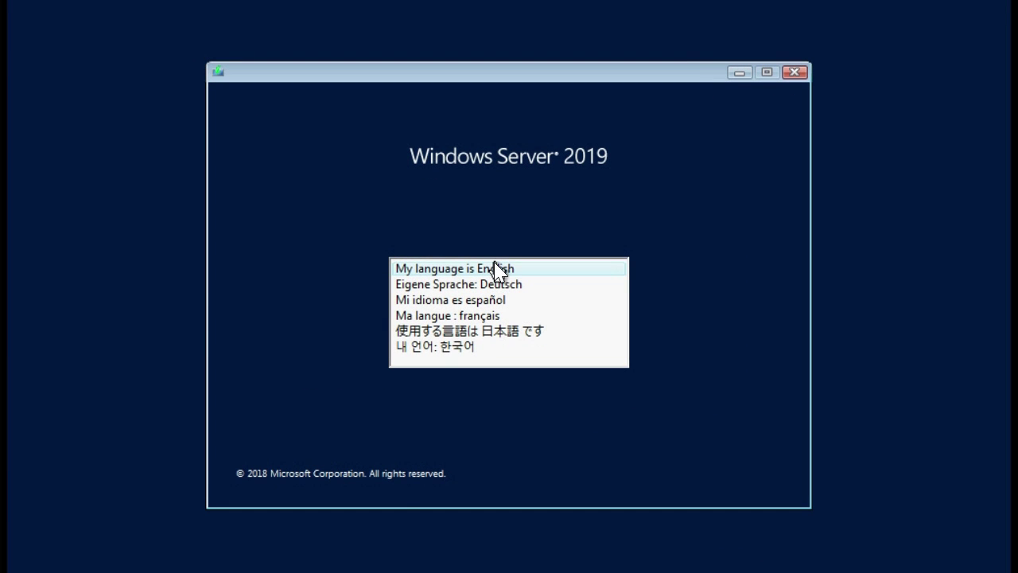
- Choose English with the default format and US keyboard, then begin the installation with Install now
left_click(495, 269)
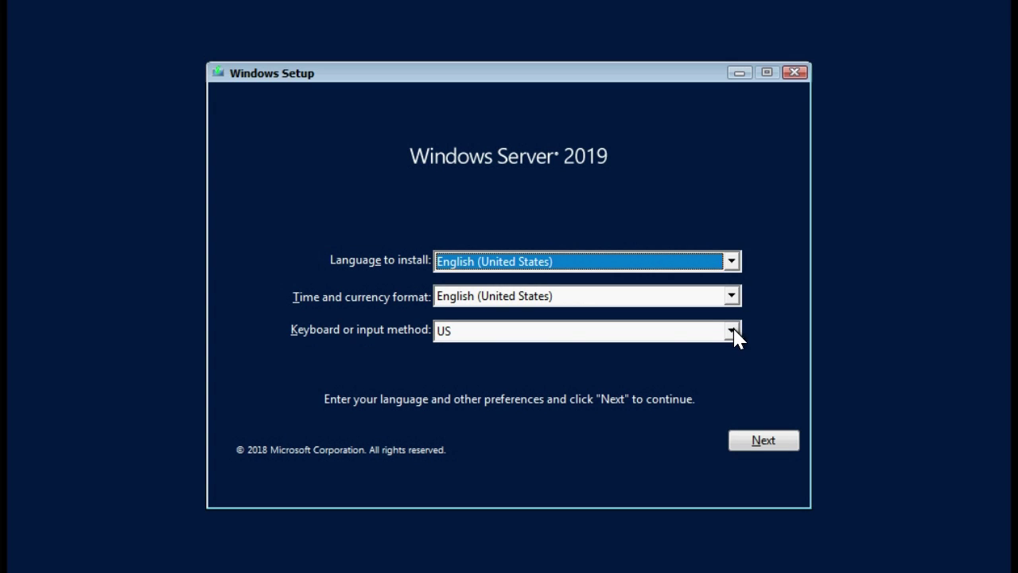
left_click(768, 442)
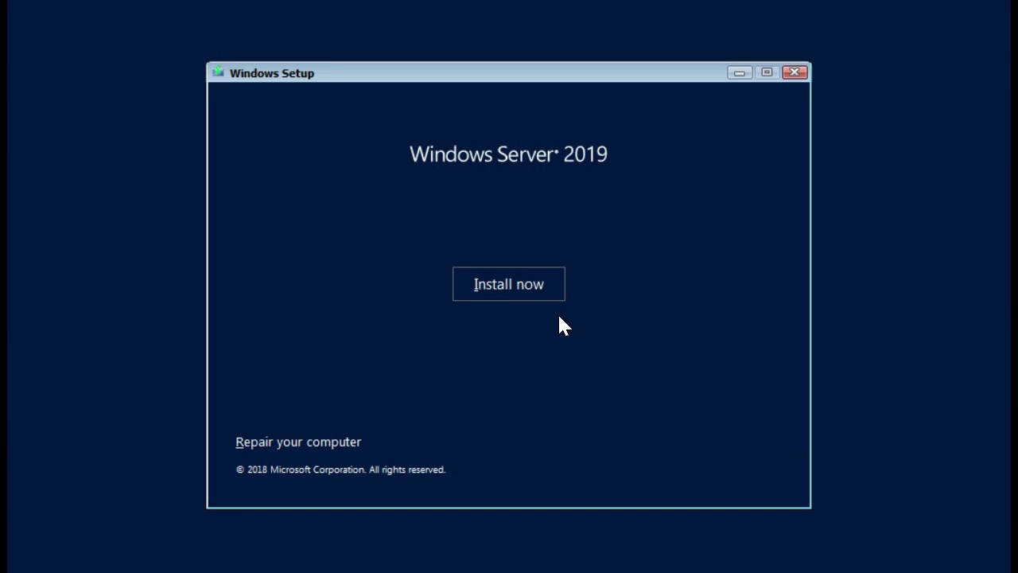
left_click(533, 289)
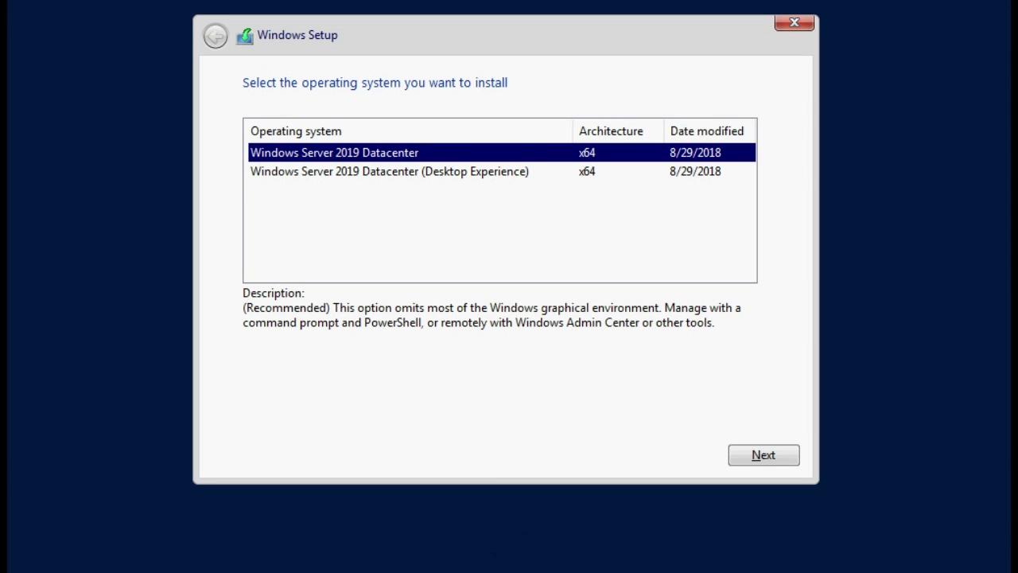
- Pick the Windows Server 2019 Datacenter (Desktop Experience) edition and accept the license terms
left_click(506, 173)
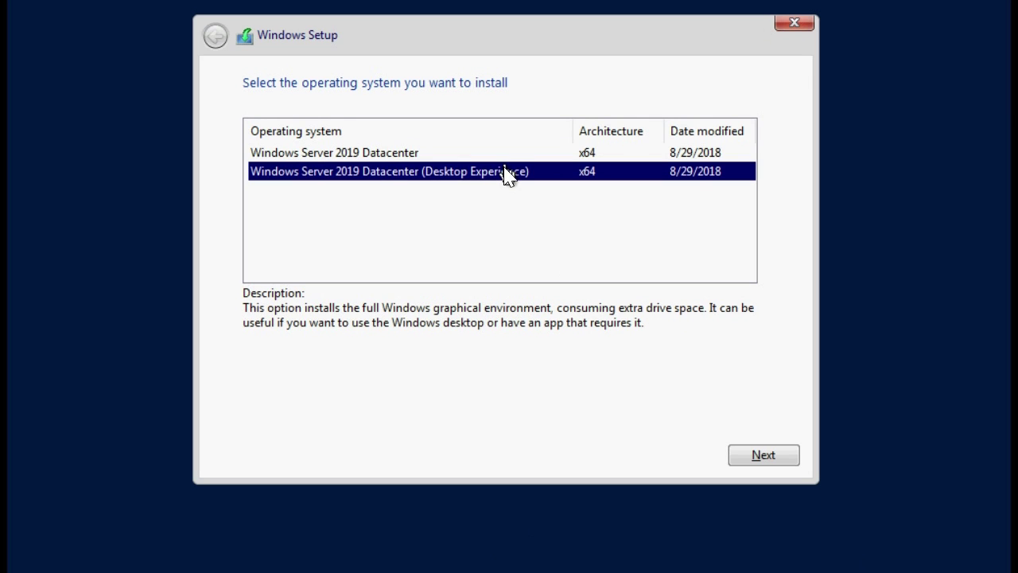
left_click(751, 459)
left_click(765, 159)
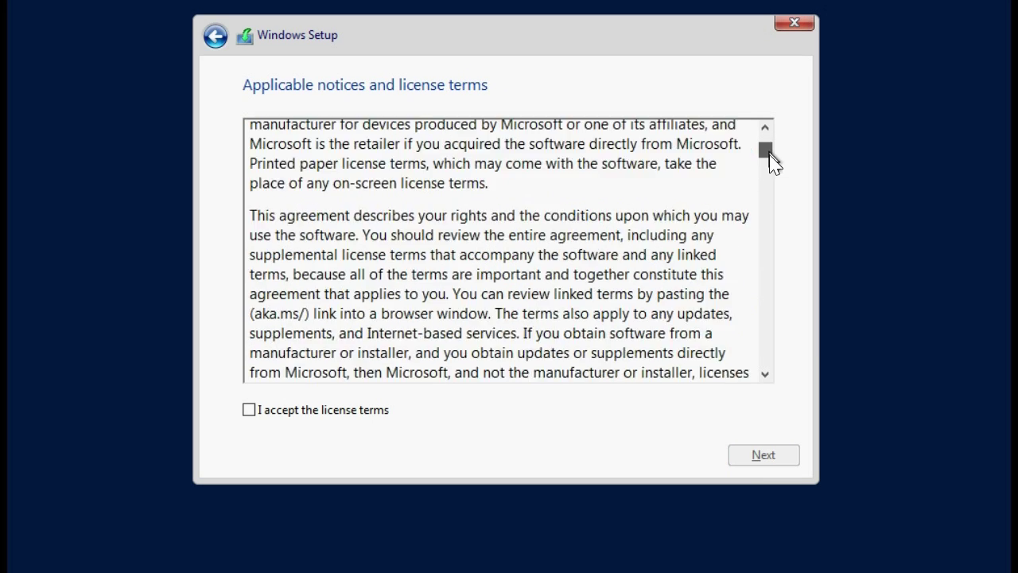
left_click_drag(770, 157, 766, 393)
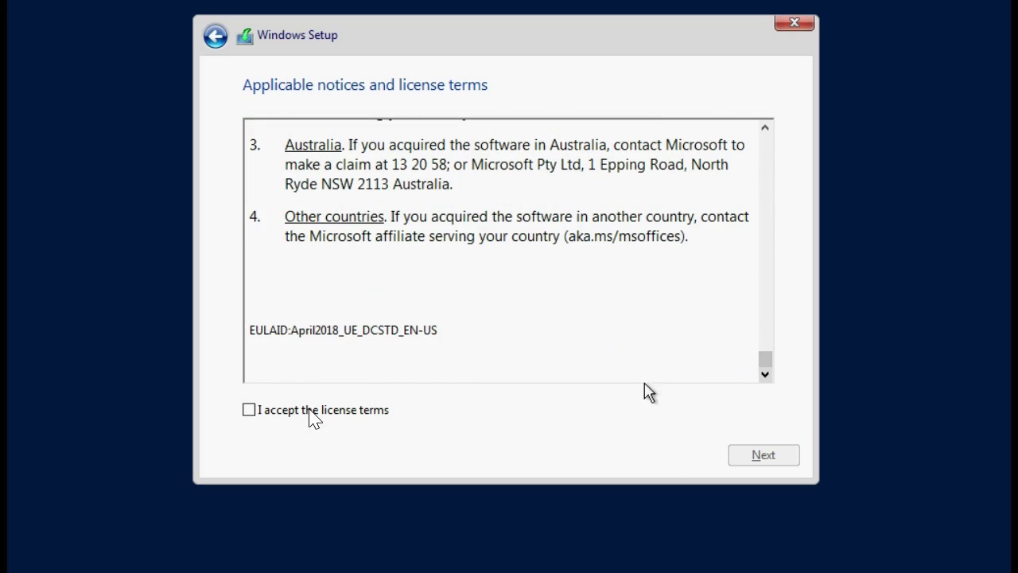
left_click(249, 412)
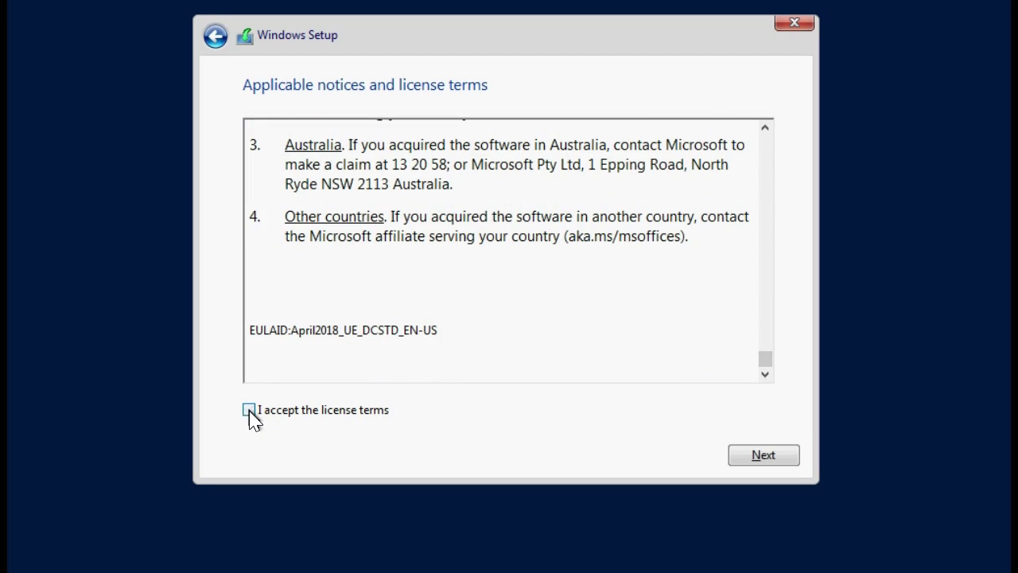
left_click(764, 455)
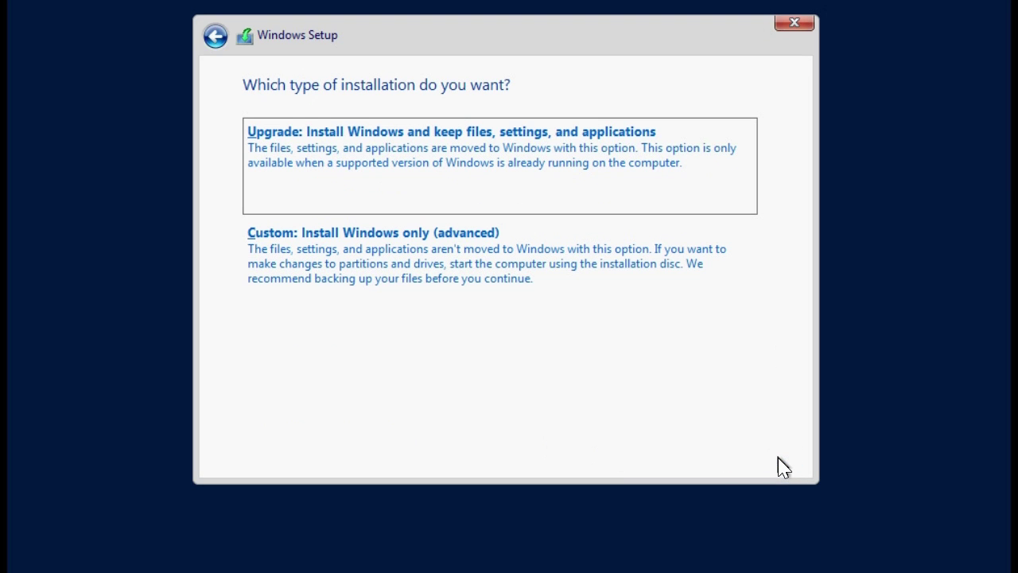
- Choose Custom install, create a 1715712 MB partition on Drive 0, and install to Partition 4
left_click(597, 264)
left_click(311, 180)
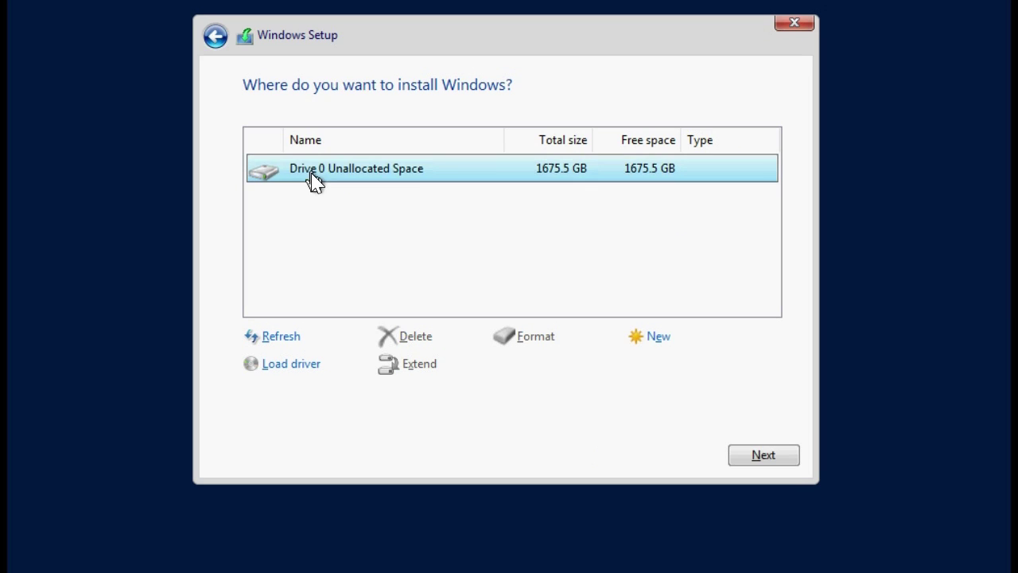
left_click(657, 340)
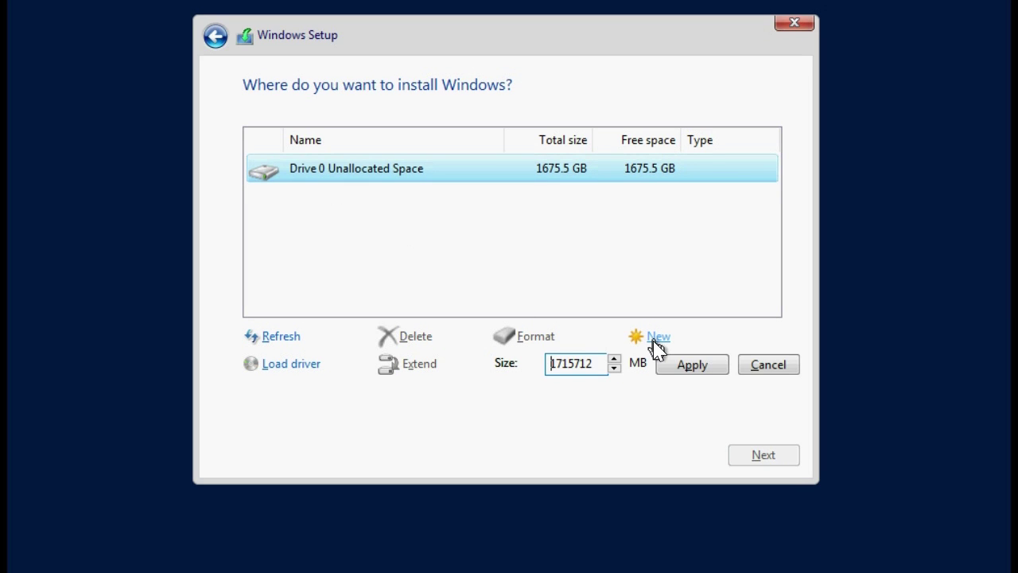
left_click(688, 371)
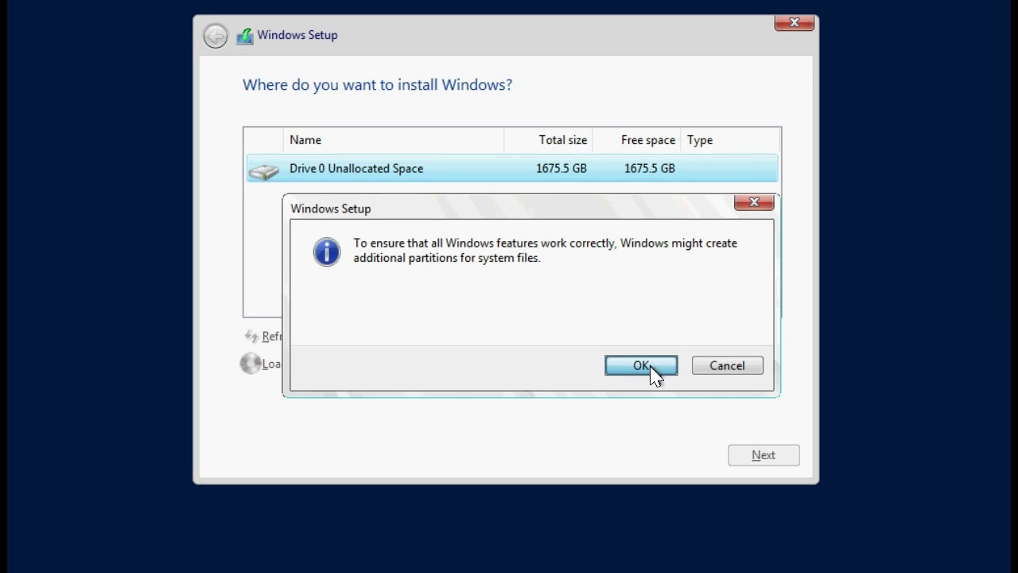
left_click(648, 367)
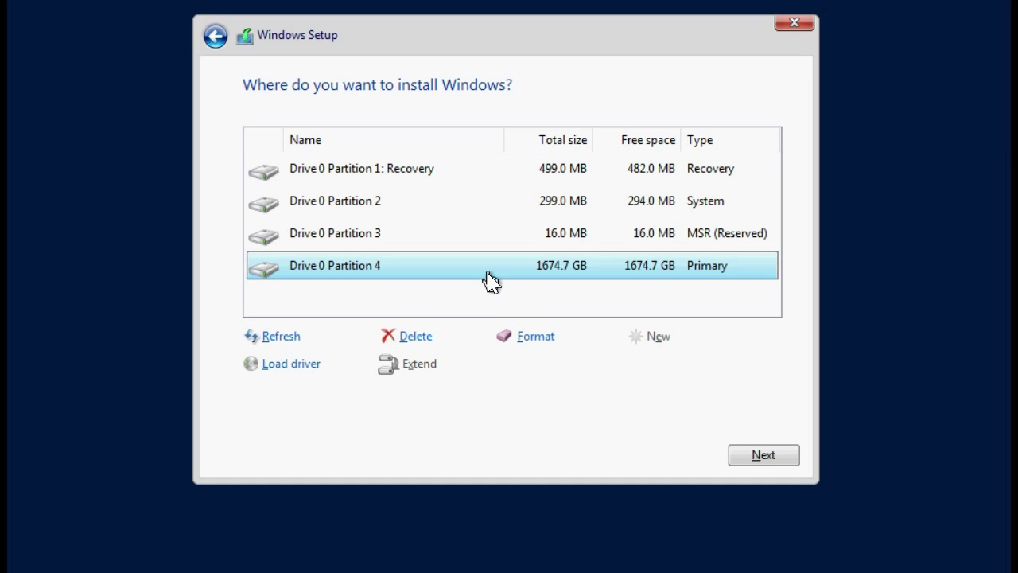
left_click(755, 461)
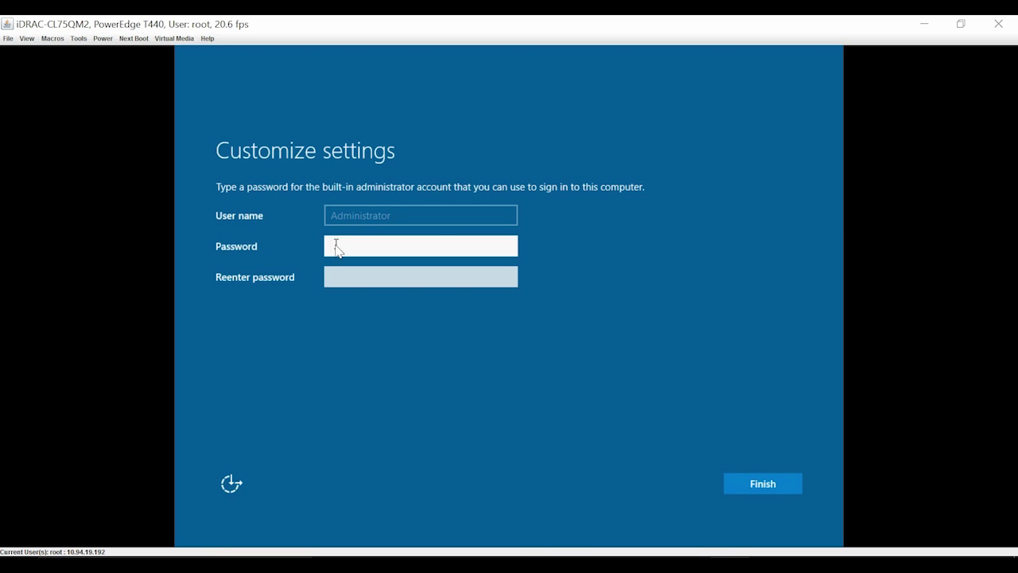
- Enter and confirm the Administrator password, then finish the initial Windows settings
type("P@ss123")
left_click(343, 277)
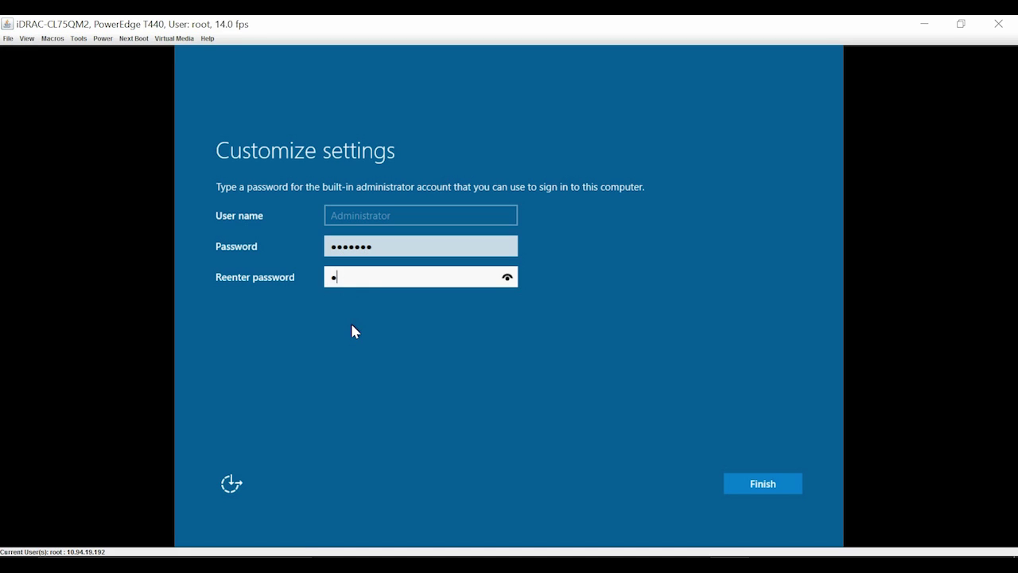
type("******")
left_click(767, 486)
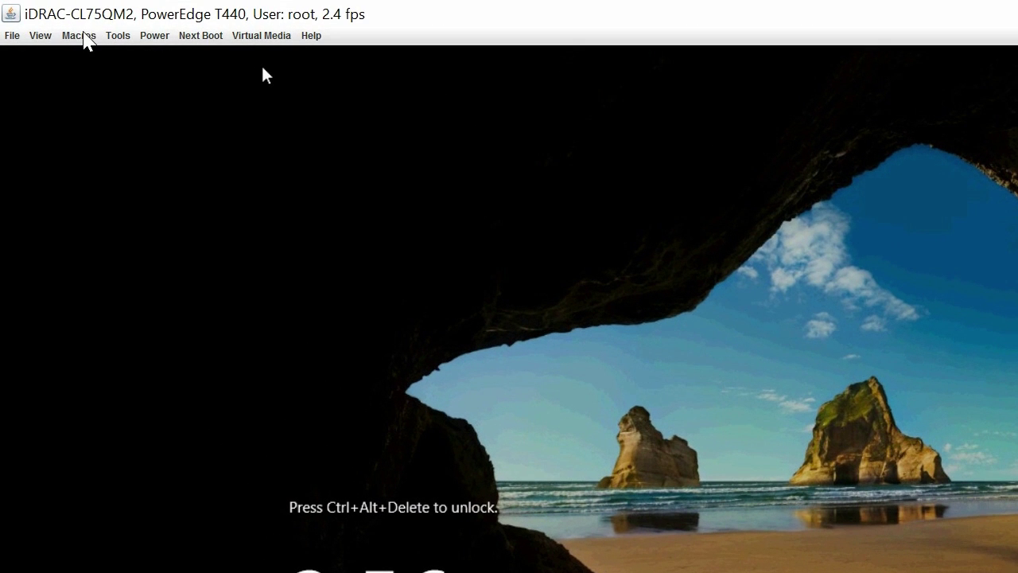
- Send Ctrl-Alt-Del through the Macros menu and sign in with the Administrator password
left_click(79, 35)
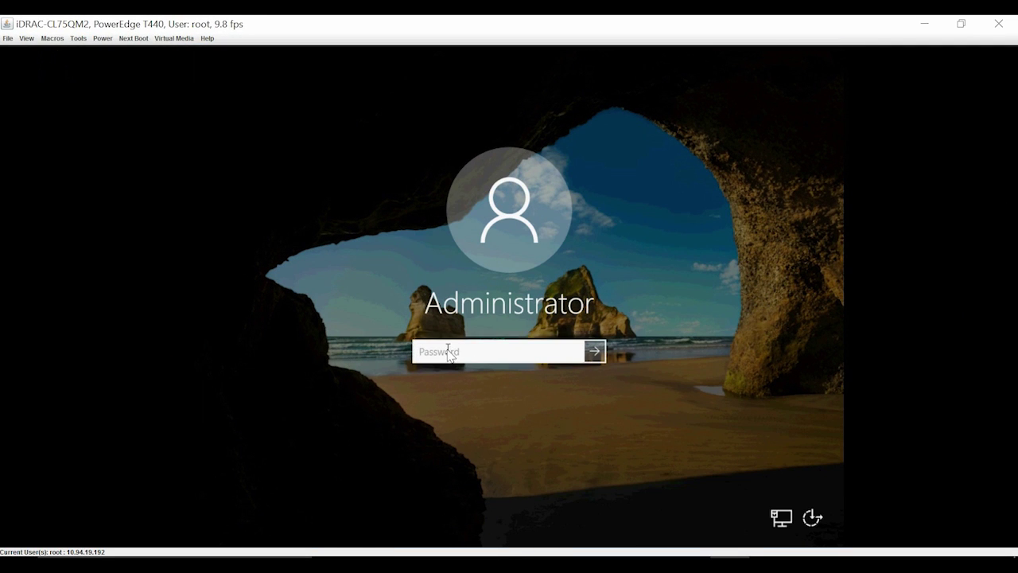
type("•••••••")
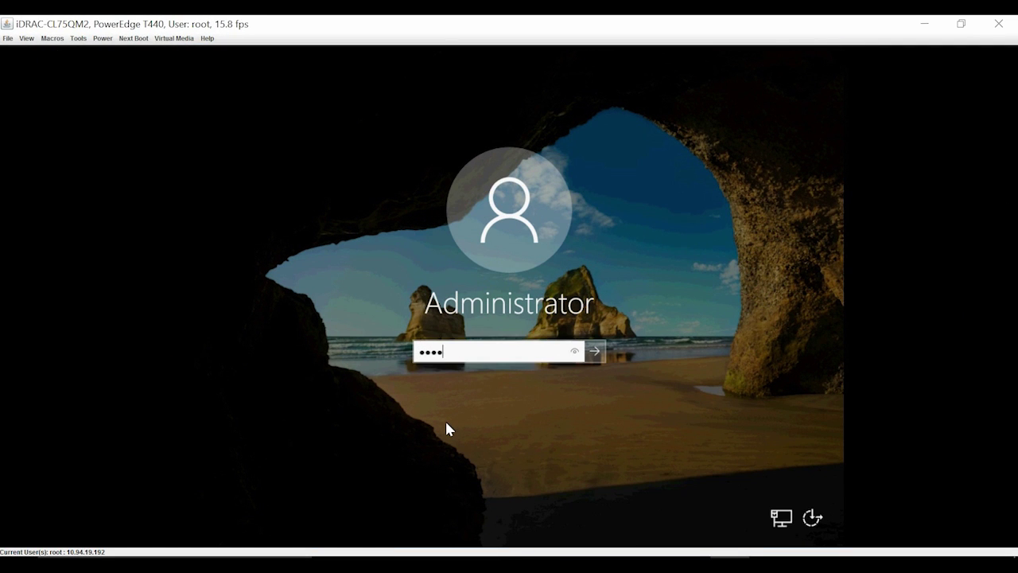
left_click(592, 350)
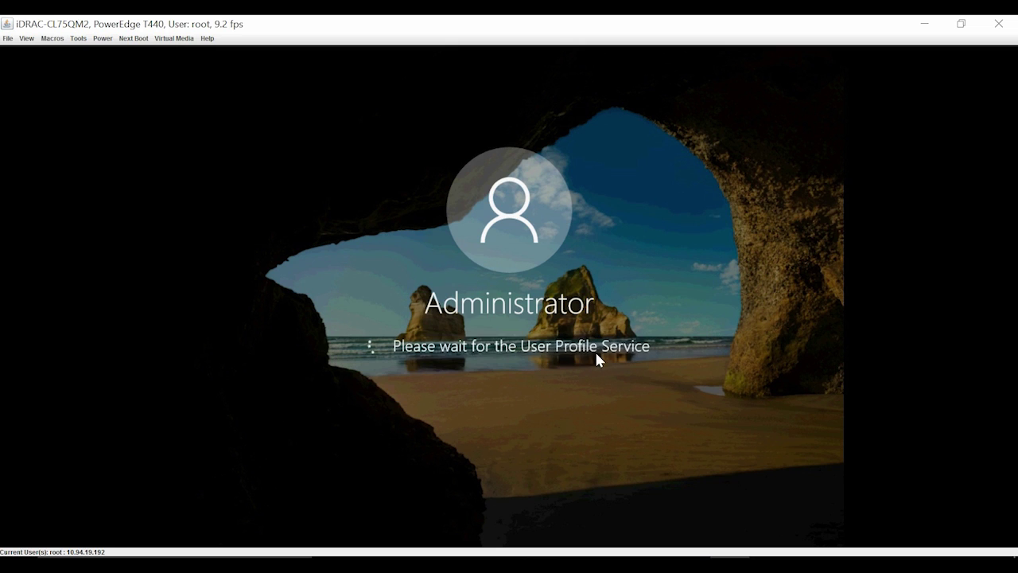